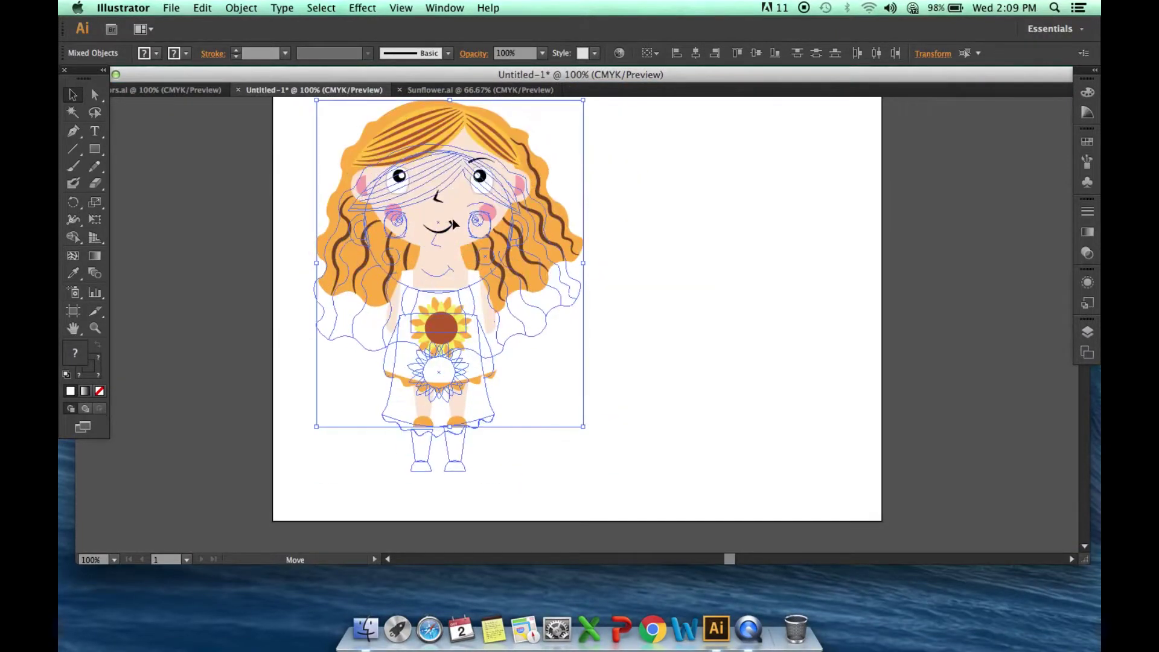
# Step: Bring the green sunflower hat and handbag from Vectors.ai onto the girl's Untitled-1 artboard
pyautogui.click(1088, 332)
pyautogui.click(175, 90)
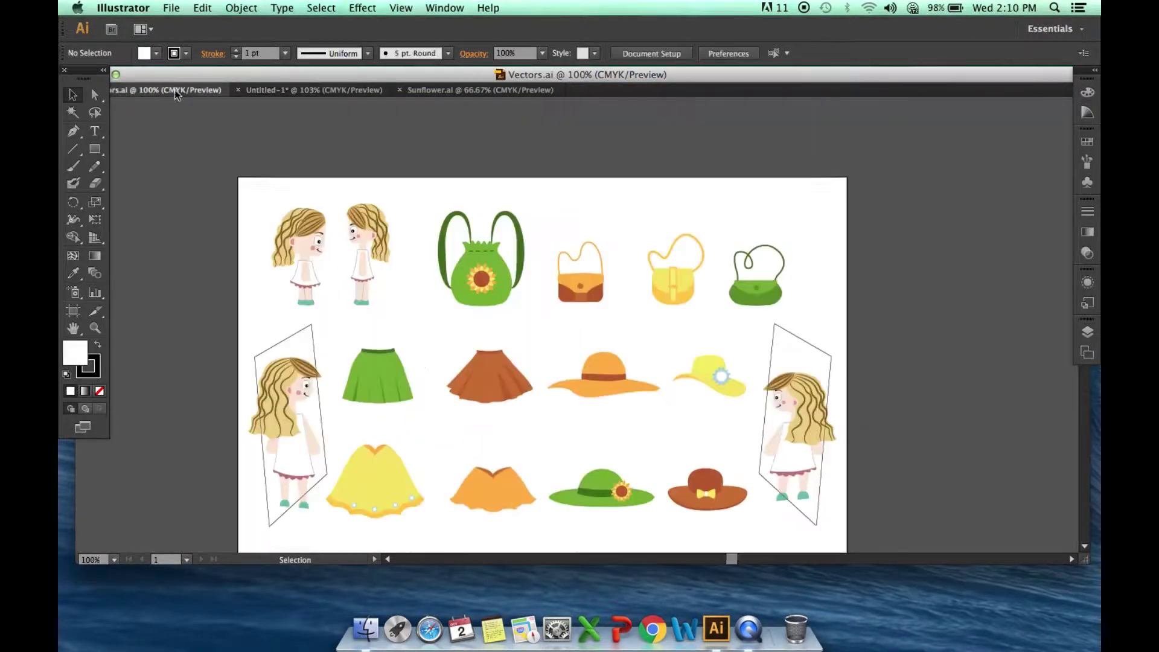
pyautogui.scroll(-3, 417, 337)
pyautogui.click(623, 441)
pyautogui.moveTo(623, 441); pyautogui.dragTo(504, 162)
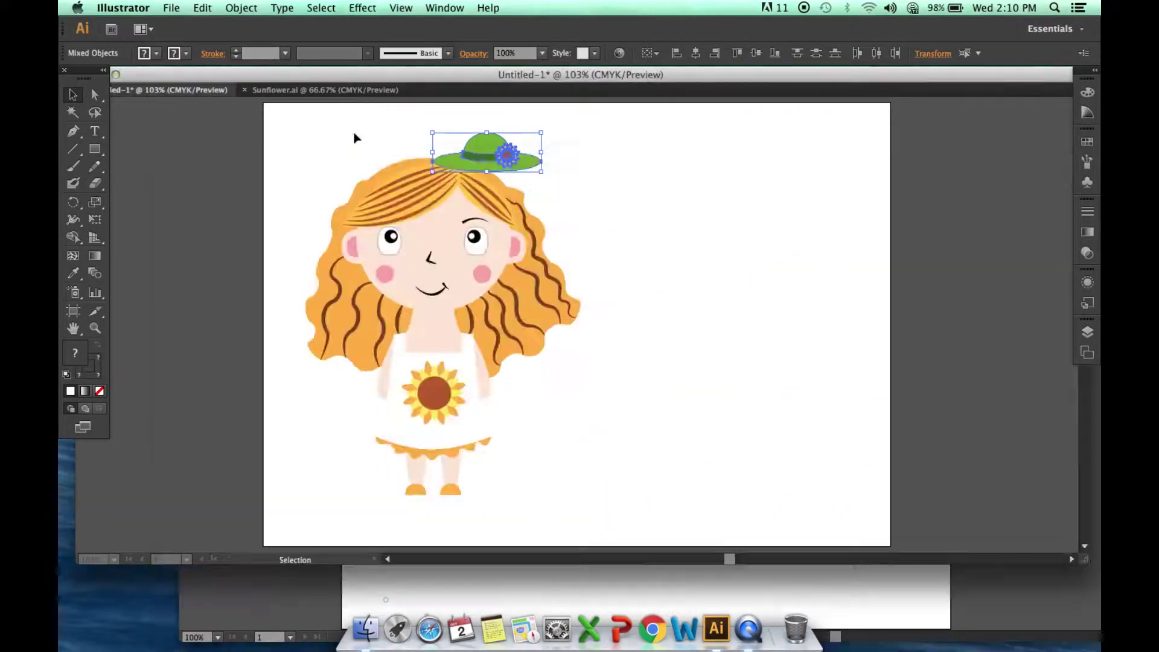
pyautogui.click(863, 303)
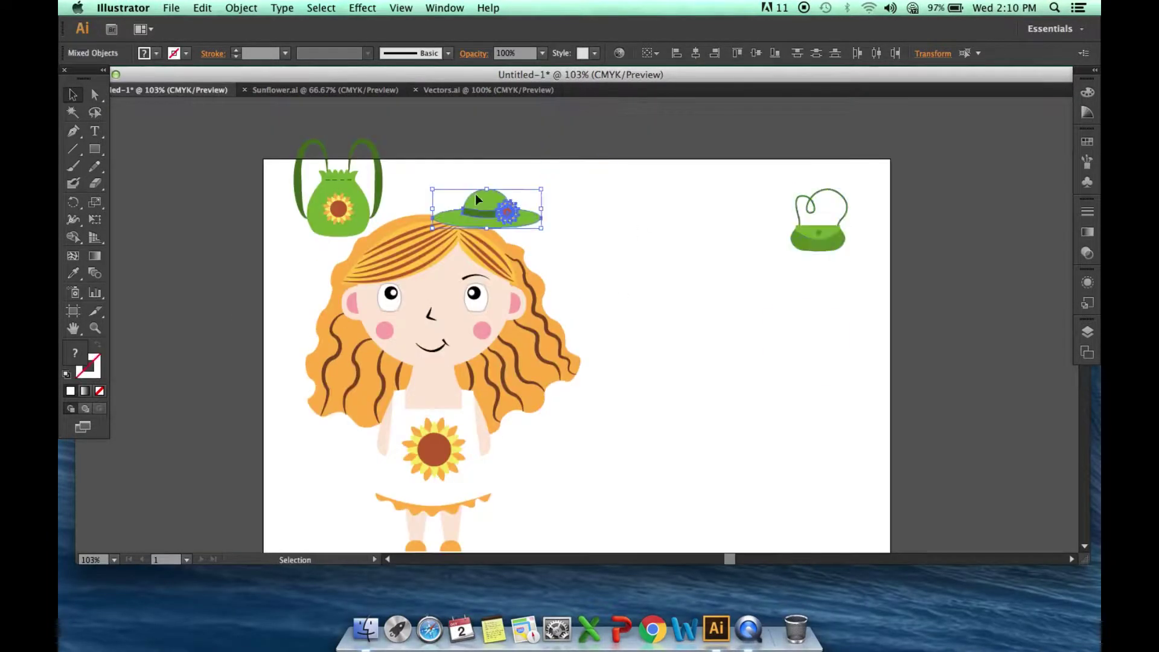
# Step: Draw the first curved brim segment across the girl's head with Fill set to None
pyautogui.moveTo(425, 269); pyautogui.dragTo(526, 273)
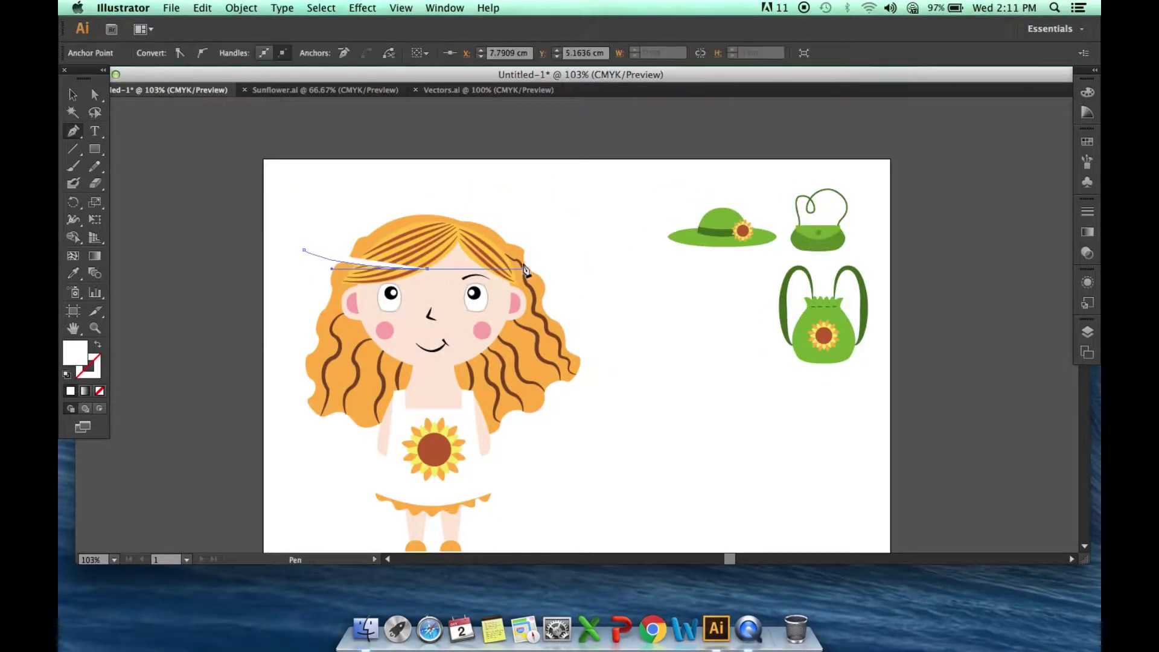
pyautogui.click(550, 245)
pyautogui.click(145, 52)
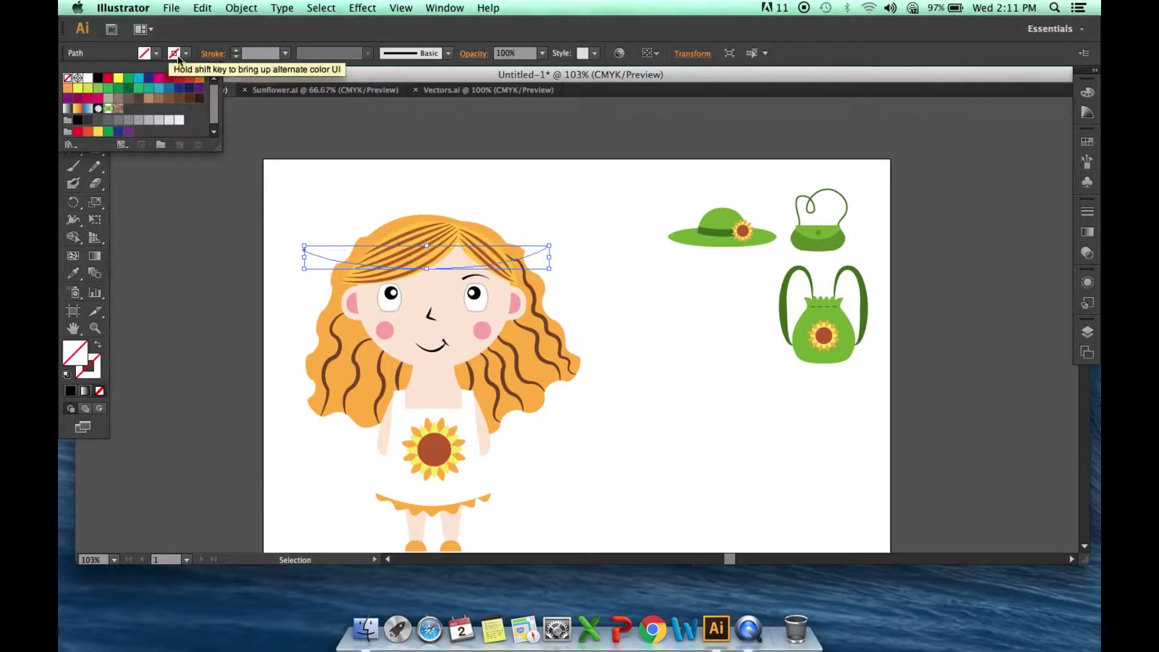
pyautogui.click(73, 76)
pyautogui.press('v')
pyautogui.doubleClick(308, 250)
pyautogui.doubleClick(195, 202)
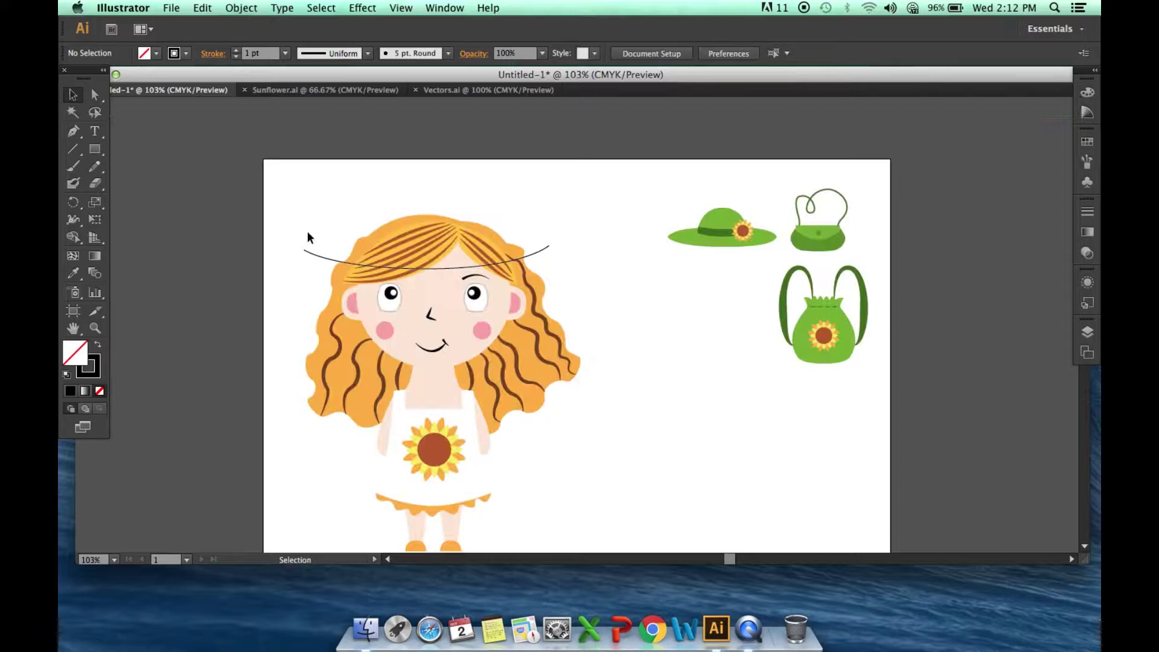
# Step: Curve the brim's upper half, close the oval, and adjust its closing anchor
pyautogui.moveTo(548, 236); pyautogui.dragTo(568, 230)
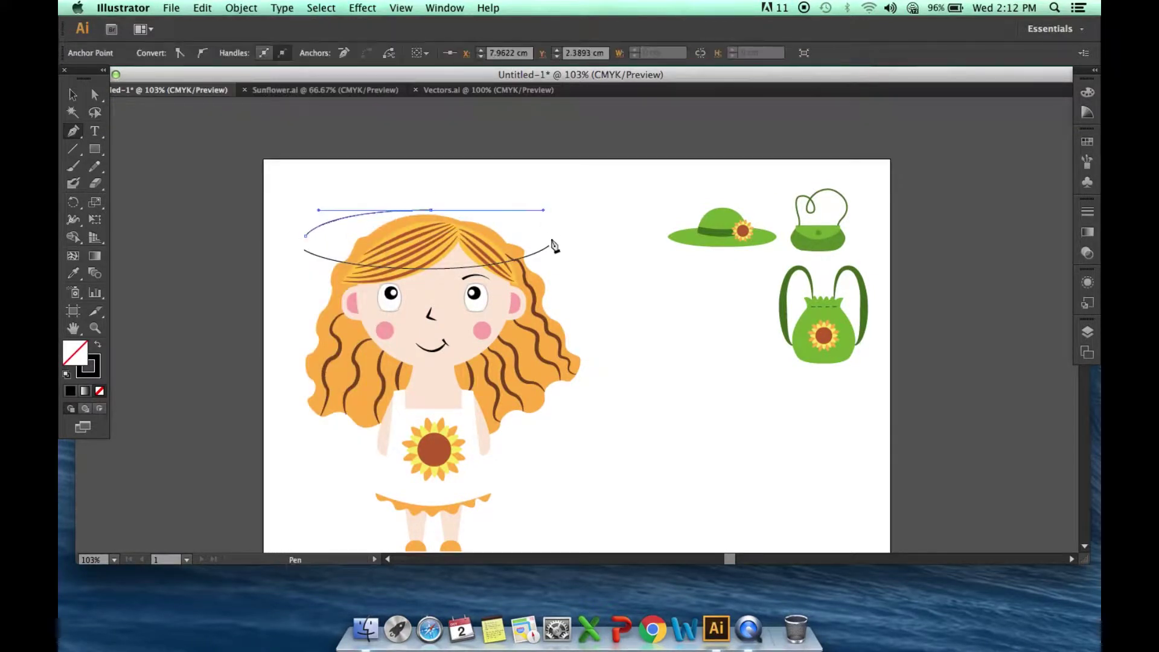
pyautogui.press('p')
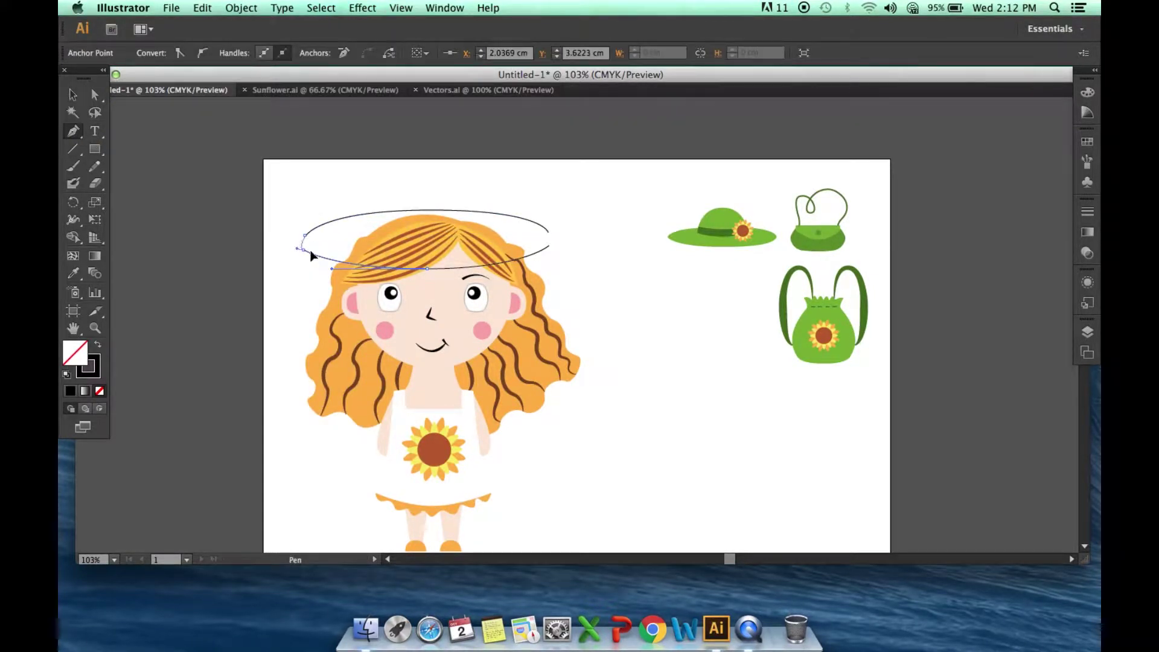
pyautogui.scroll(2, 313, 257)
pyautogui.scroll(2, 477, 331)
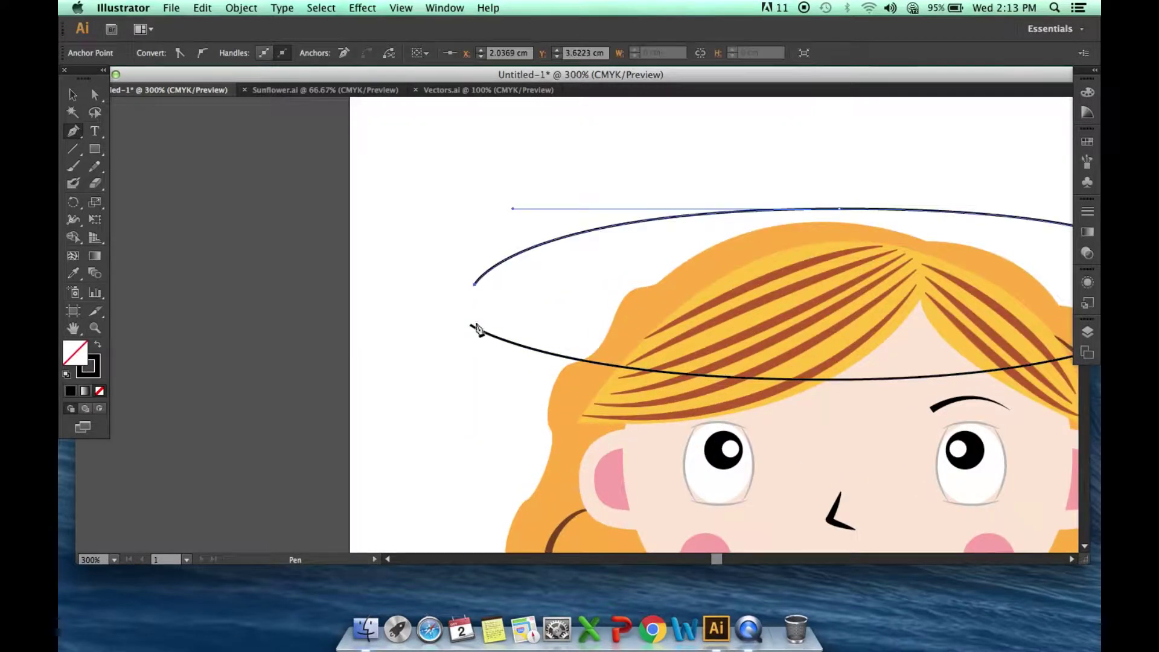
pyautogui.hscroll(10, 544, 335)
pyautogui.keyDown('ctrl'); pyautogui.click(672, 338); pyautogui.keyUp('ctrl')
pyautogui.click(638, 312)
pyautogui.click(637, 273)
pyautogui.hscroll(-5, 543, 335)
pyautogui.press('a')
pyautogui.click(155, 325)
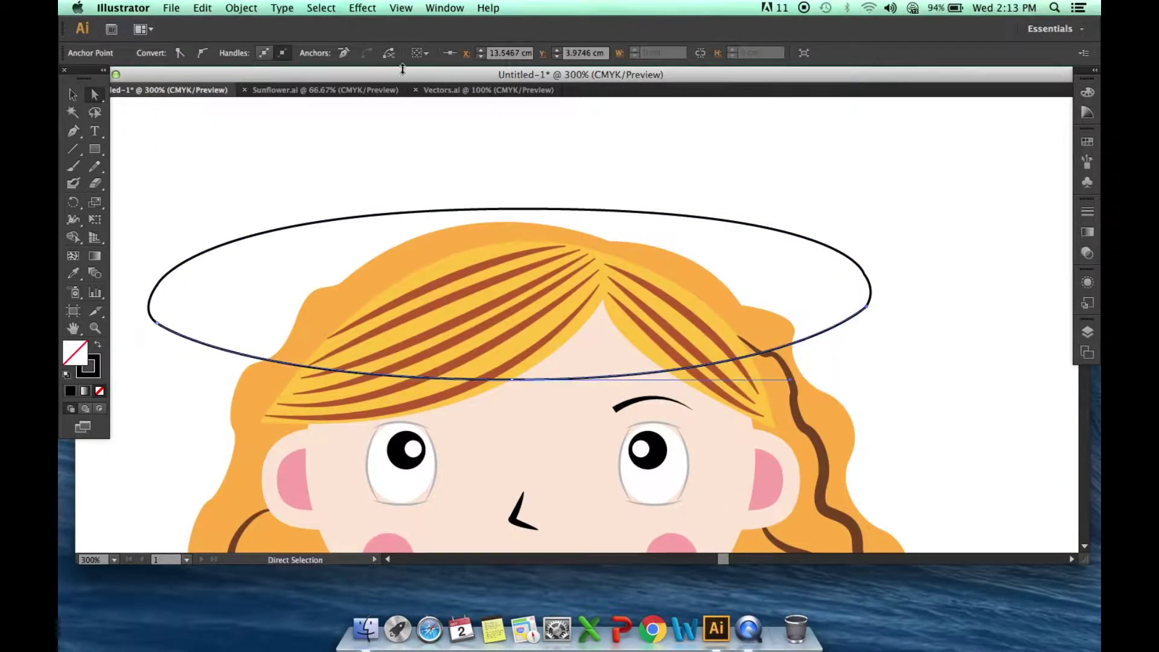
pyautogui.keyDown('ctrl'); pyautogui.click(856, 277); pyautogui.keyUp('ctrl')
pyautogui.keyDown('ctrl'); pyautogui.click(872, 301); pyautogui.keyUp('ctrl')
pyautogui.scroll(-2, 869, 311)
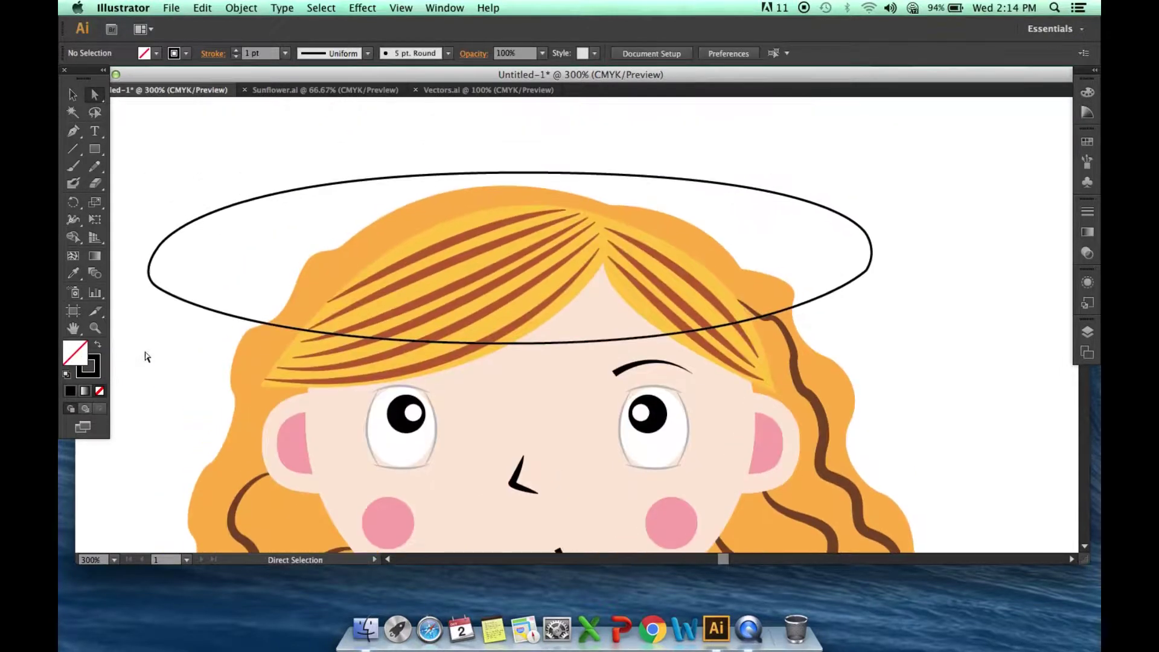
# Step: Move the brim oval lower over the girl's hairline
pyautogui.press('v')
pyautogui.click(303, 341)
pyautogui.moveTo(573, 343); pyautogui.dragTo(586, 371)
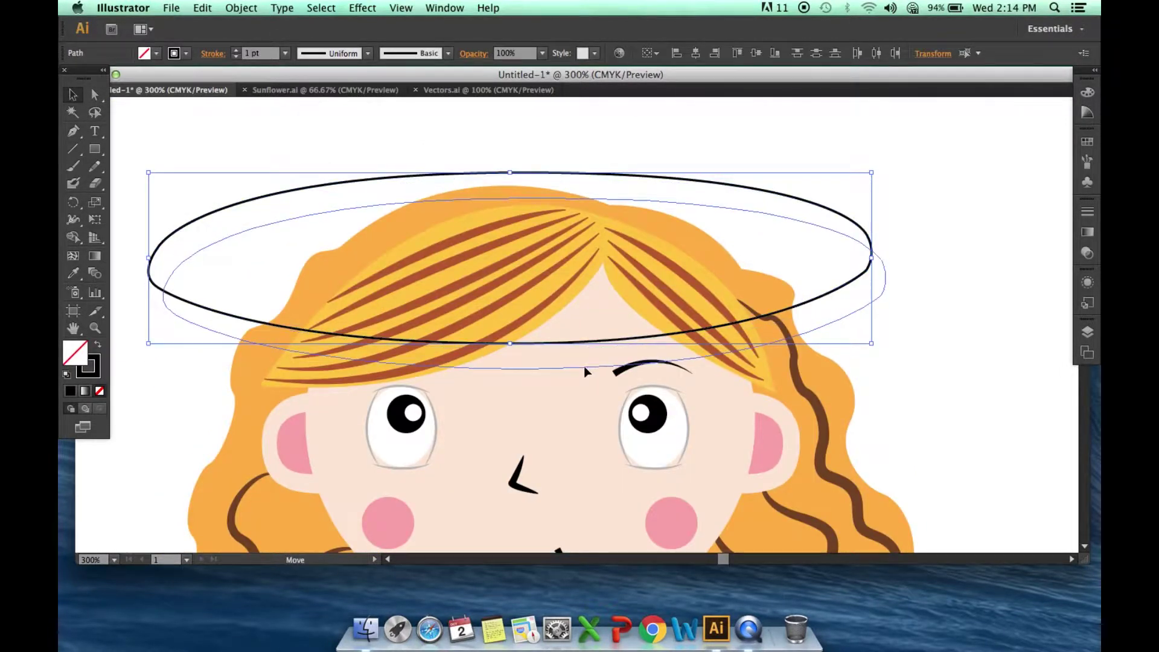
pyautogui.hscroll(10, 586, 371)
pyautogui.hscroll(-12, 378, 299)
# Step: Draw the closed dome-shaped crown arc above the brim
pyautogui.press('p')
pyautogui.click(341, 299)
pyautogui.scroll(4, 340, 299)
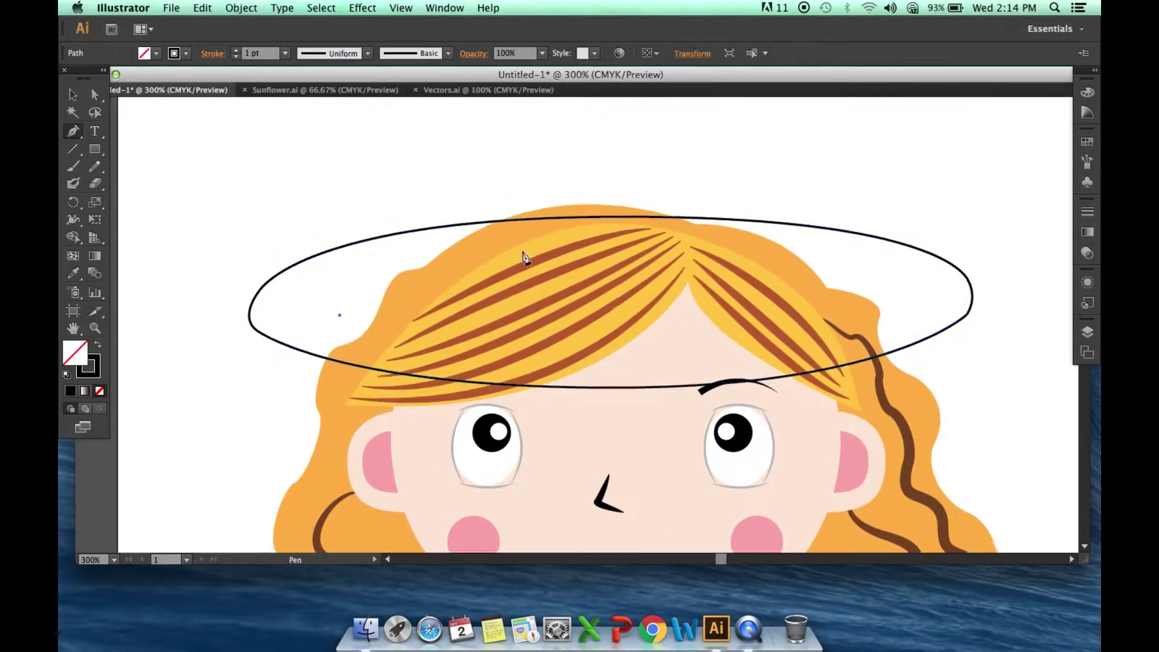
pyautogui.moveTo(598, 170); pyautogui.dragTo(867, 177)
pyautogui.click(888, 365)
pyautogui.scroll(-4, 887, 366)
pyautogui.click(339, 295)
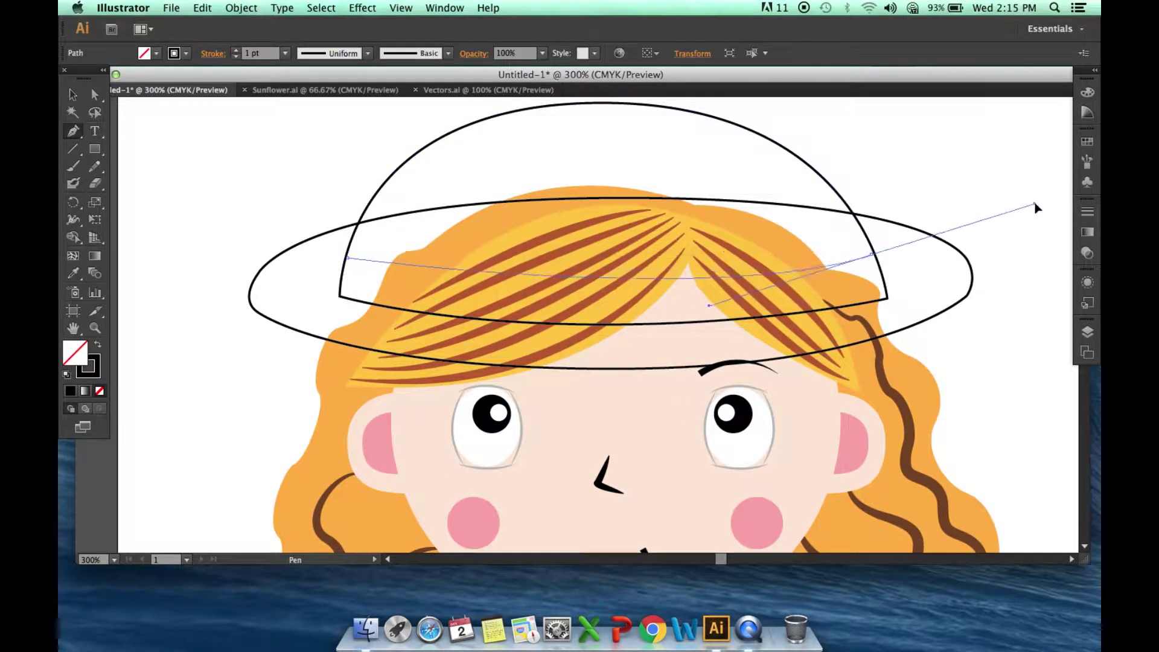
pyautogui.hscroll(5, 1004, 208)
pyautogui.click(748, 317)
pyautogui.press('v')
pyautogui.click(519, 305)
pyautogui.scroll(-2, 519, 305)
# Step: Inspect the crown path's anchors in isolation mode, then exit isolation
pyautogui.press('a')
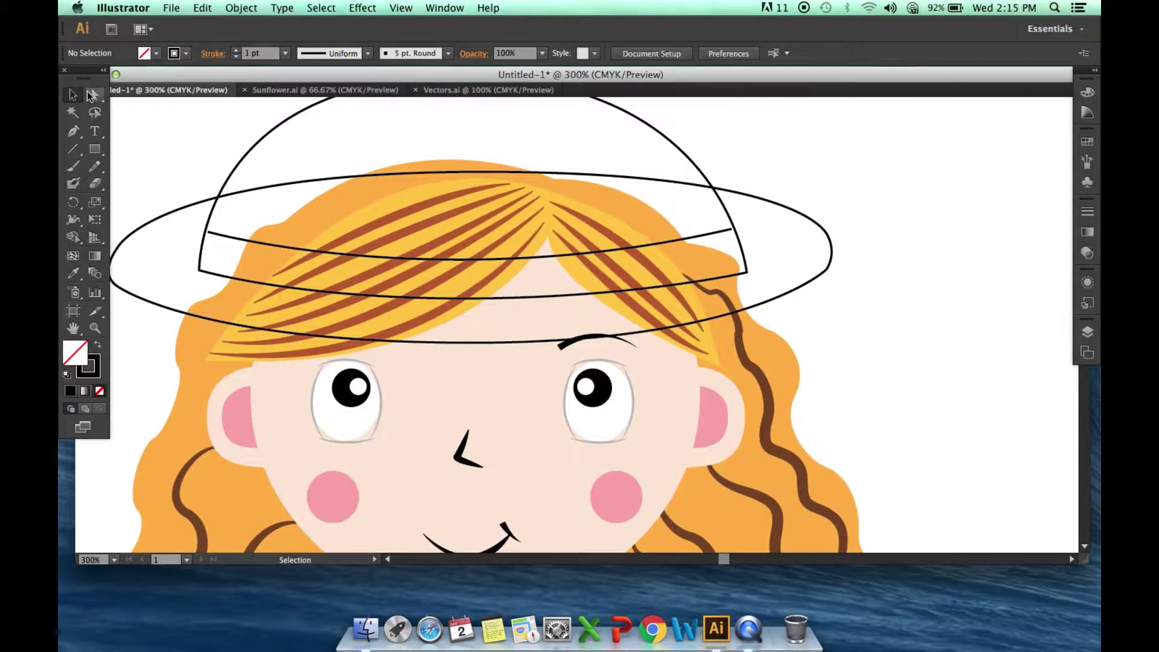
pyautogui.click(744, 263)
pyautogui.click(864, 194)
pyautogui.press('p')
pyautogui.press('v')
pyautogui.doubleClick(254, 148)
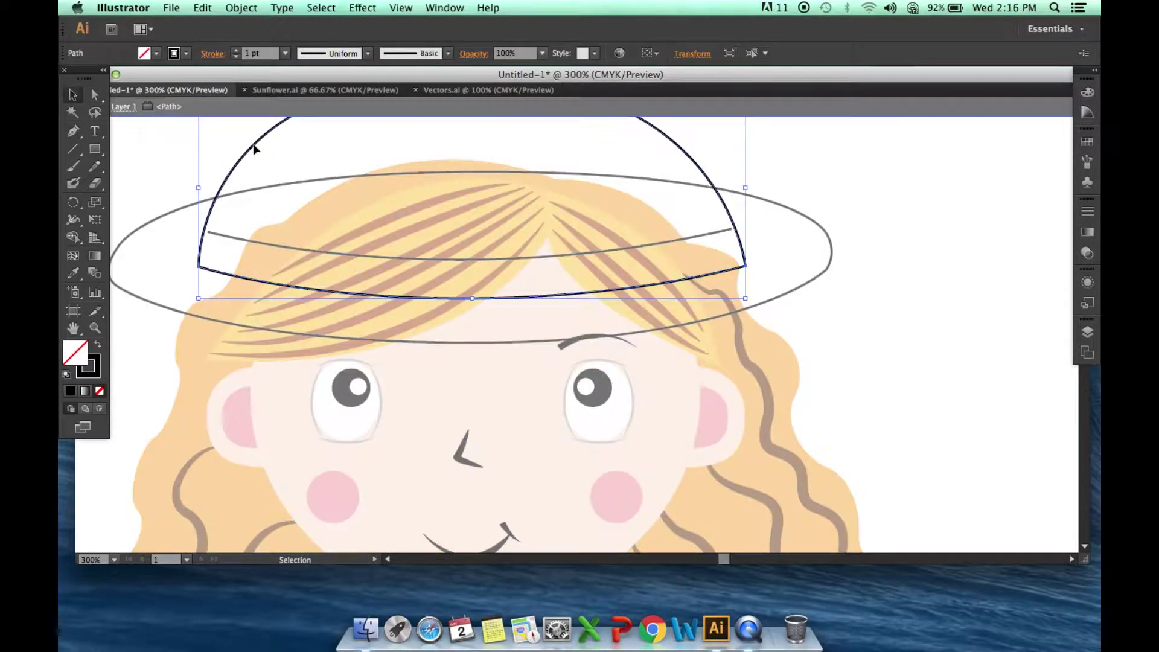
pyautogui.press('Escape')
# Step: Undo a stray anchor on the band path and zoom to 100%
pyautogui.click(96, 96)
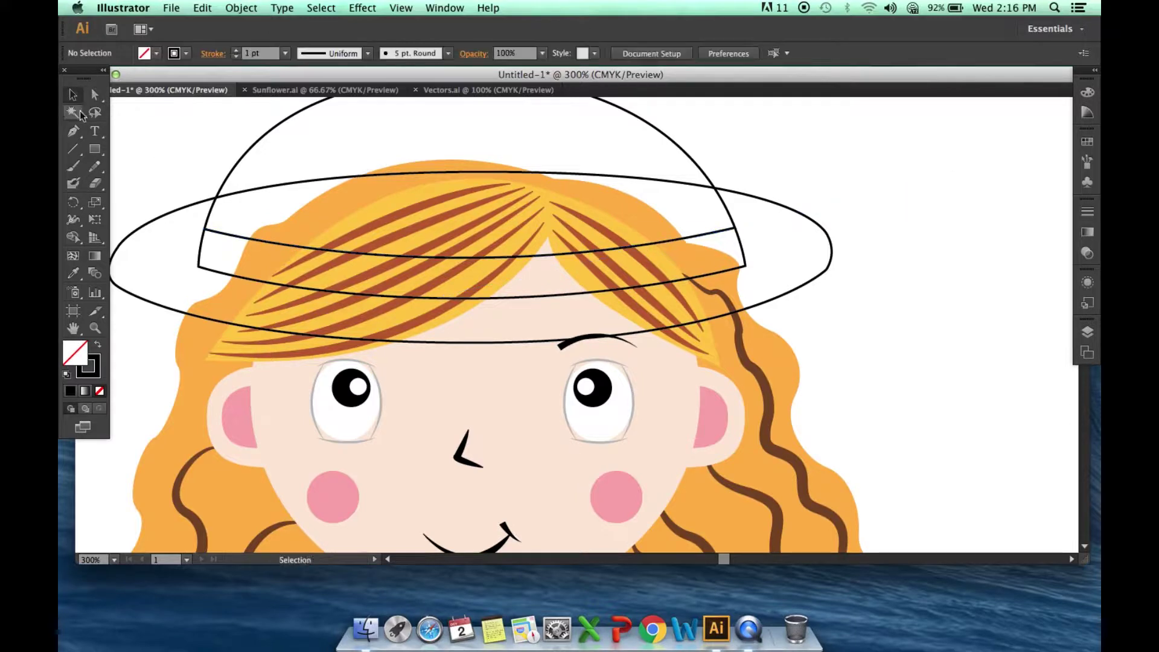
pyautogui.click(746, 269)
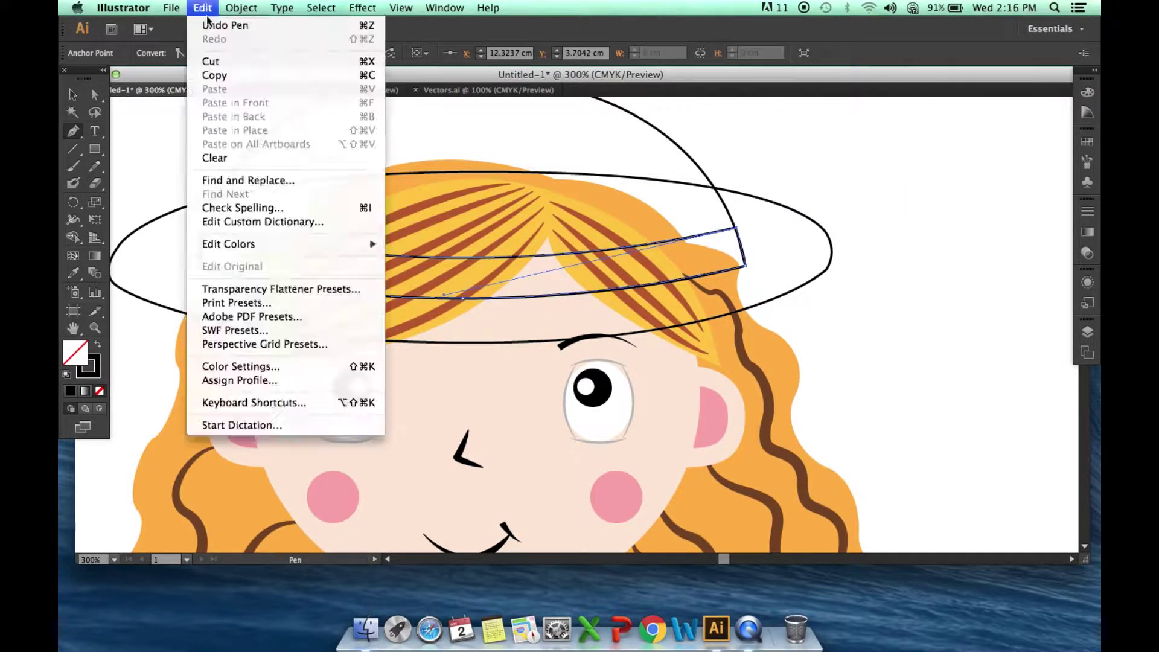
pyautogui.hotkey('ctrl', 'z')
pyautogui.hotkey('ctrl', 'z')
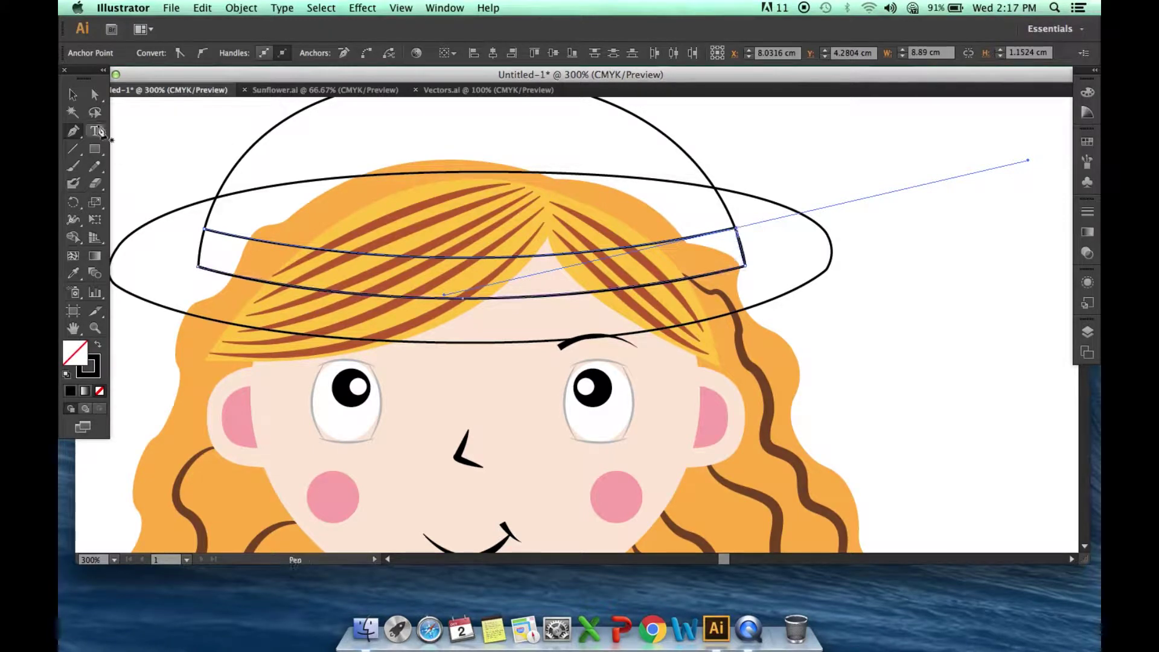
pyautogui.click(94, 94)
pyautogui.click(238, 236)
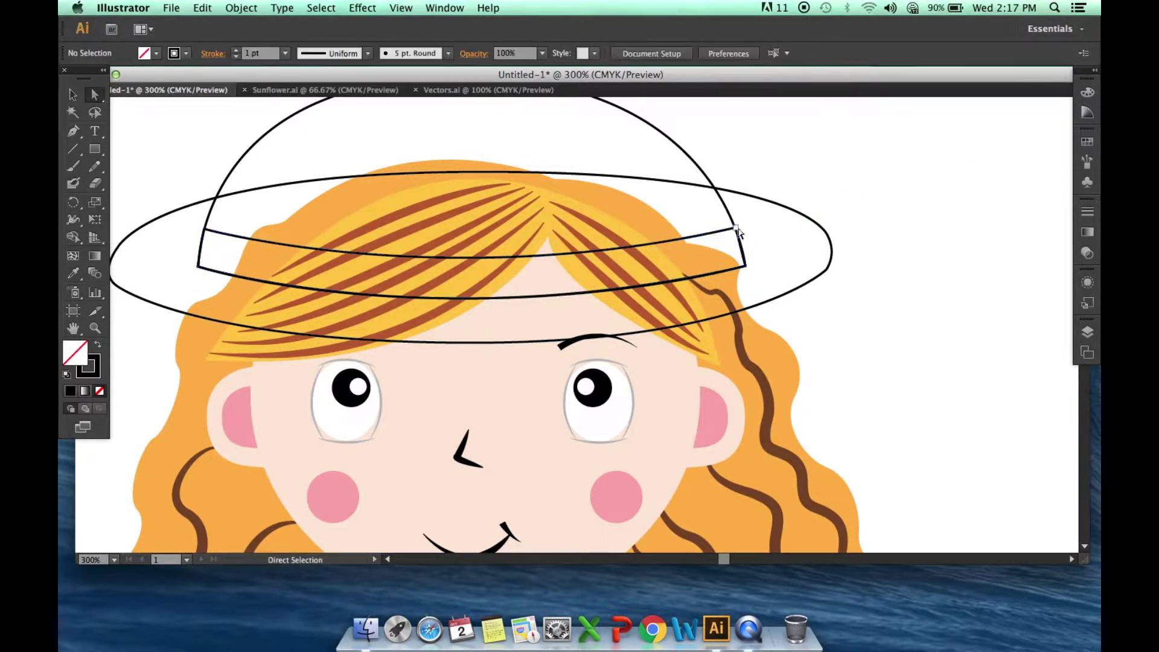
pyautogui.scroll(-1, 736, 230)
pyautogui.hotkey('ctrl', '1')
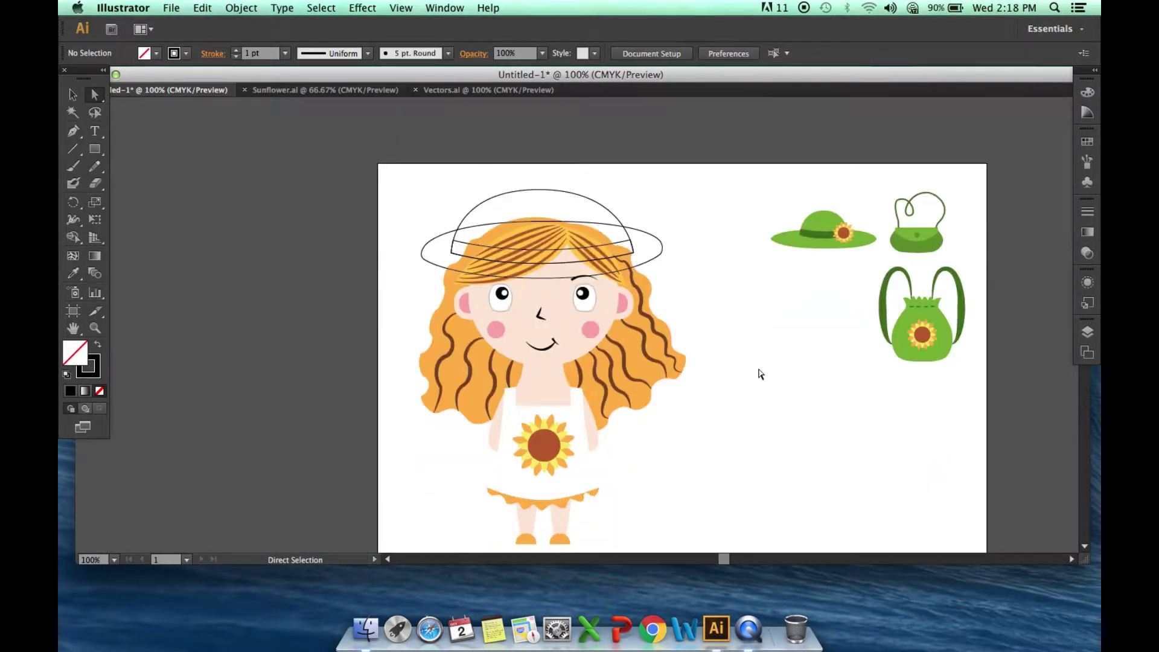
# Step: Fill the hat band pink
pyautogui.press('F7')
pyautogui.press('F7')
pyautogui.click(542, 190)
pyautogui.click(157, 53)
pyautogui.click(135, 90)
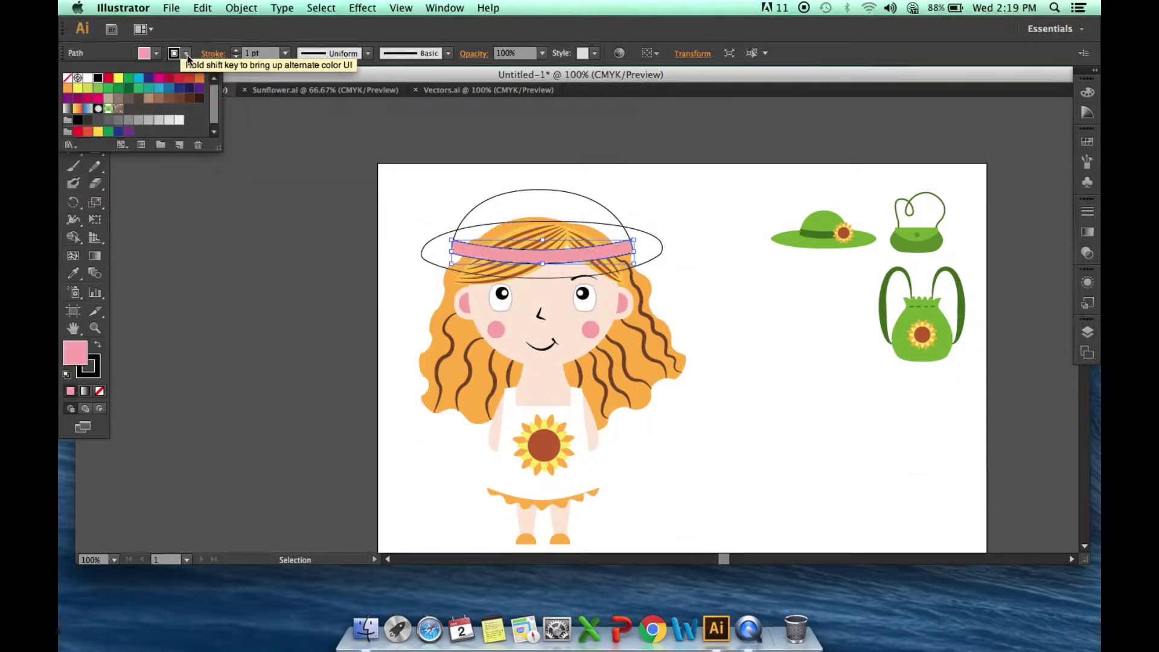
pyautogui.click(596, 205)
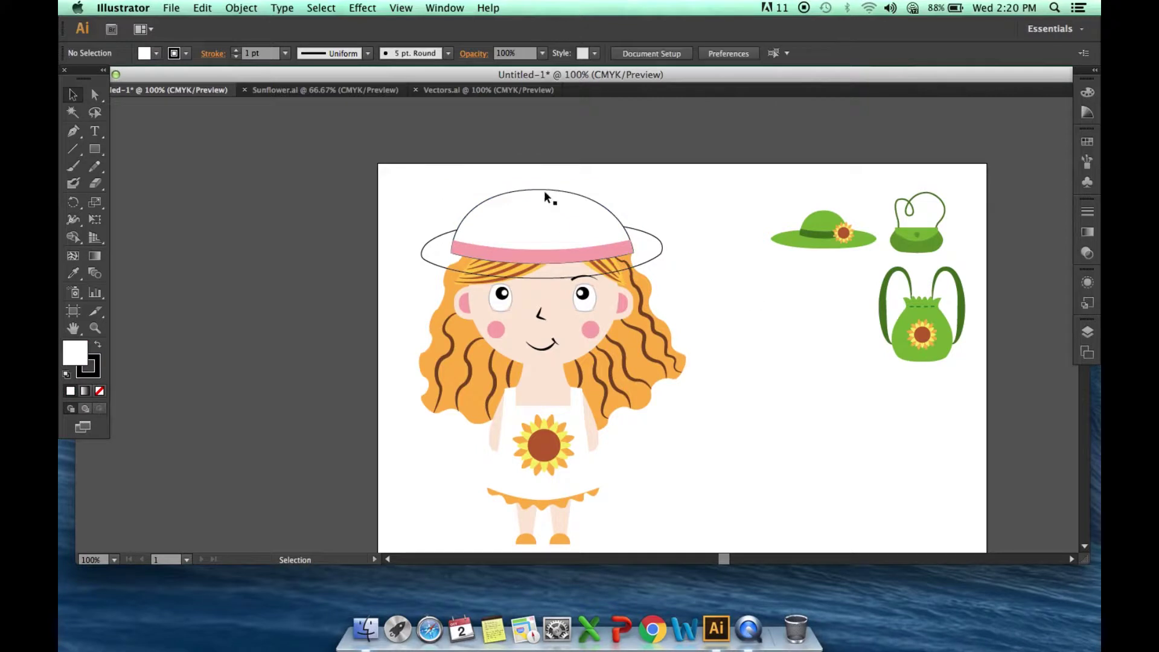
# Step: Fill the hat crown and brim white
pyautogui.click(544, 190)
pyautogui.click(156, 52)
pyautogui.click(145, 128)
pyautogui.click(659, 242)
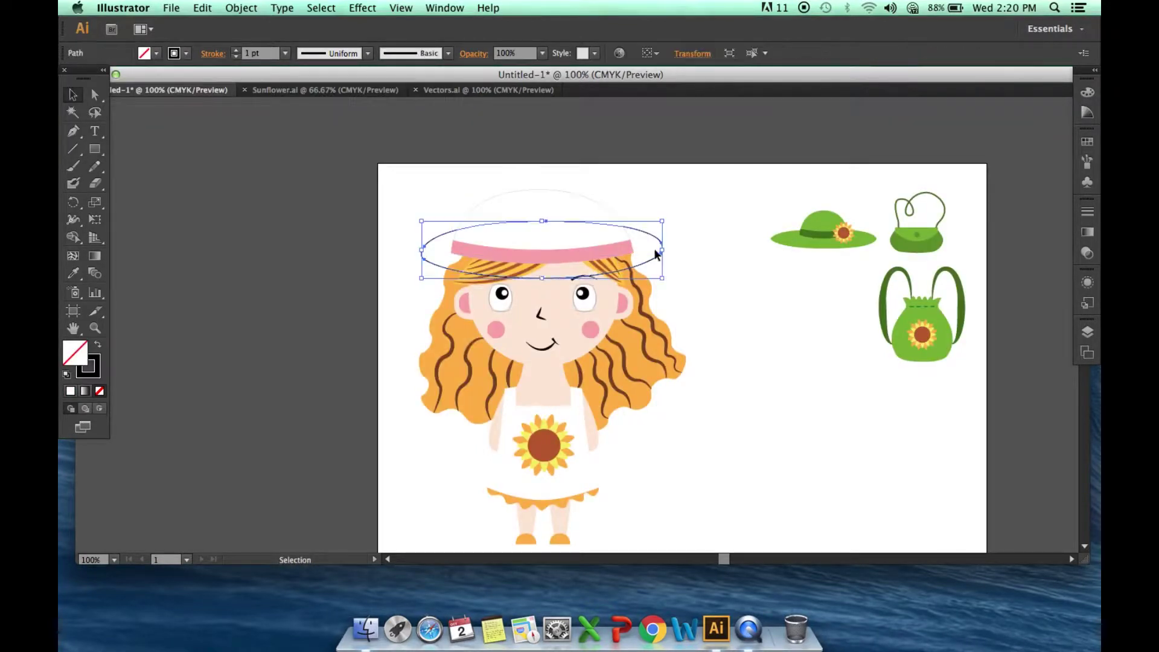
pyautogui.click(156, 52)
pyautogui.click(145, 126)
pyautogui.click(660, 259)
pyautogui.scroll(-1, 738, 302)
pyautogui.scroll(-1, 738, 302)
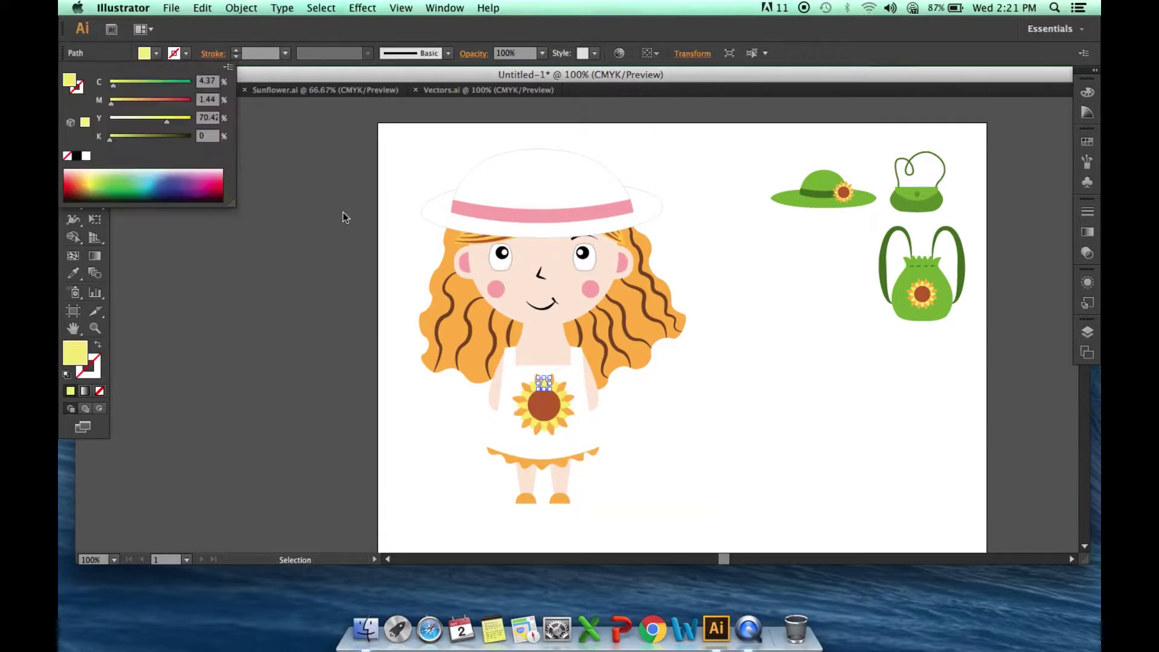
pyautogui.click(421, 209)
pyautogui.click(71, 80)
pyautogui.keyDown('shift'); pyautogui.click(145, 53); pyautogui.keyUp('shift')
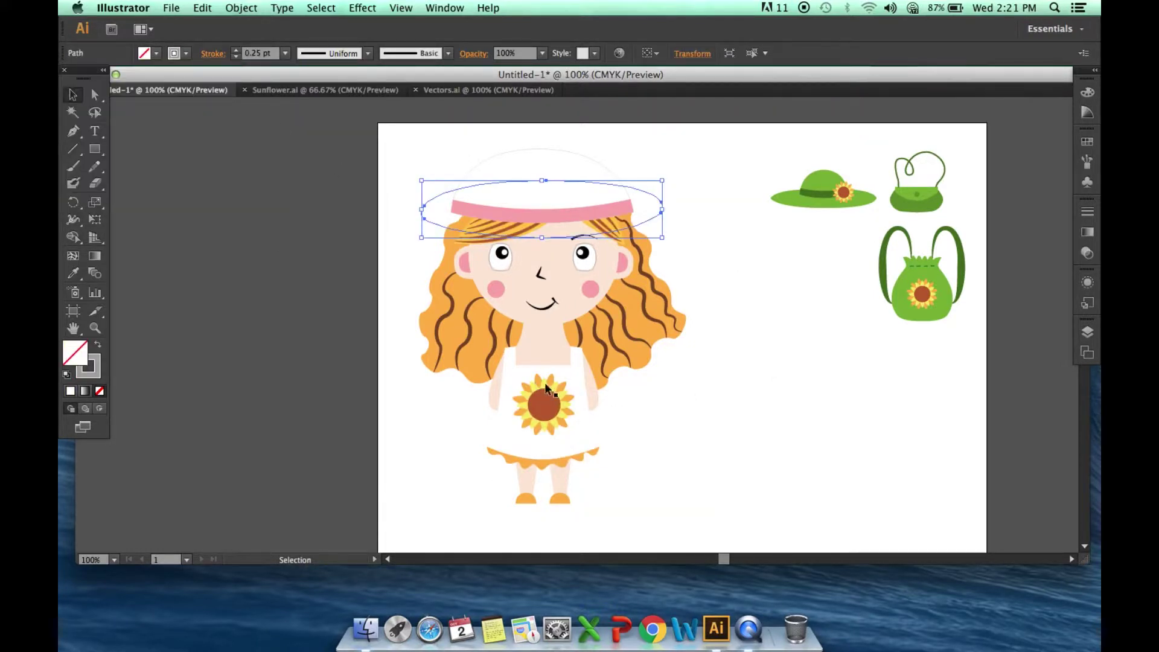
pyautogui.click(91, 178)
pyautogui.click(765, 328)
pyautogui.click(546, 235)
pyautogui.click(421, 208)
pyautogui.keyDown('shift'); pyautogui.click(145, 52); pyautogui.keyUp('shift')
pyautogui.click(672, 208)
pyautogui.click(544, 168)
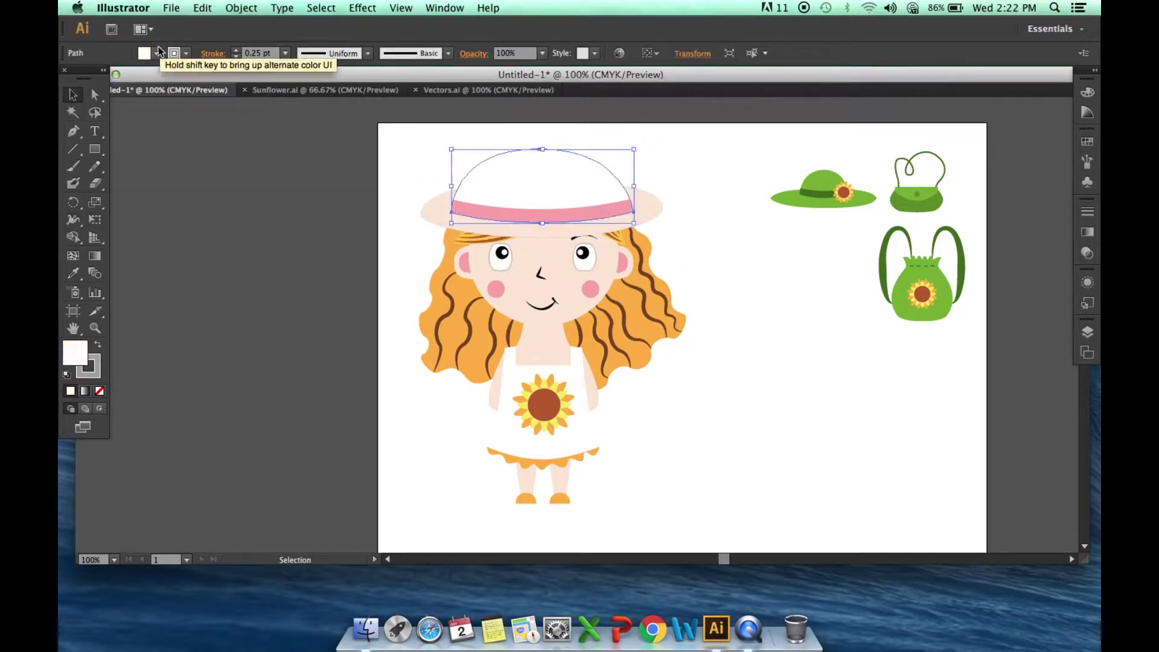
pyautogui.keyDown('shift'); pyautogui.click(145, 53); pyautogui.keyUp('shift')
pyautogui.click(734, 272)
pyautogui.click(422, 208)
pyautogui.keyDown('shift'); pyautogui.click(145, 53); pyautogui.keyUp('shift')
pyautogui.click(734, 217)
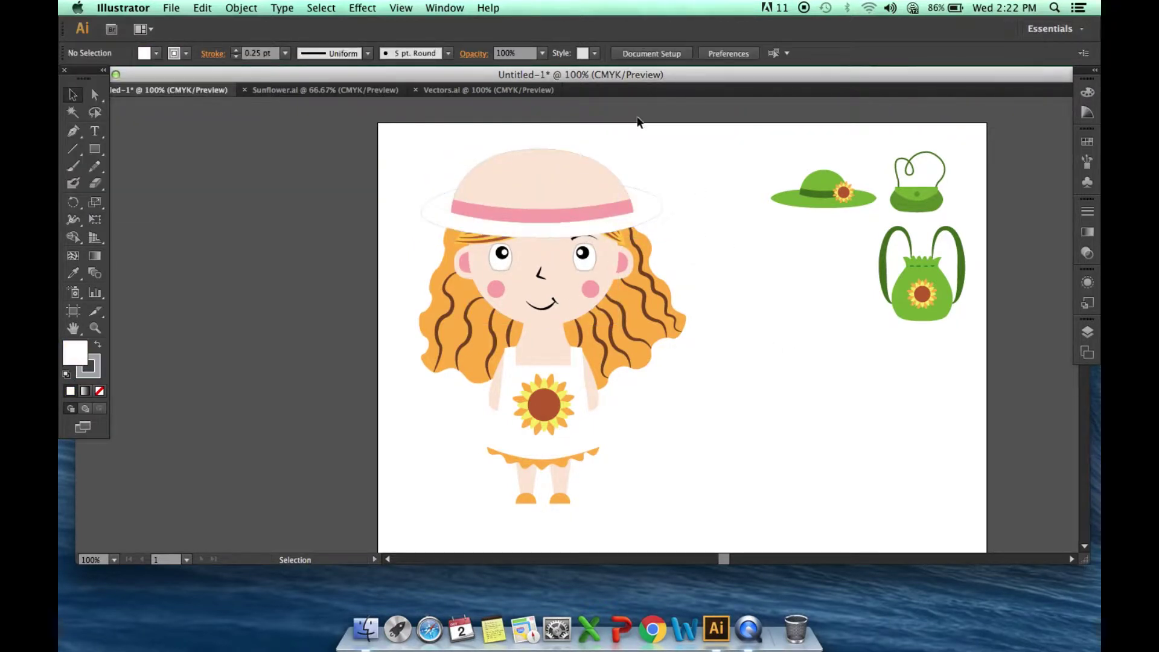
pyautogui.click(201, 7)
pyautogui.keyDown('shift'); pyautogui.click(145, 53); pyautogui.keyUp('shift')
pyautogui.click(88, 78)
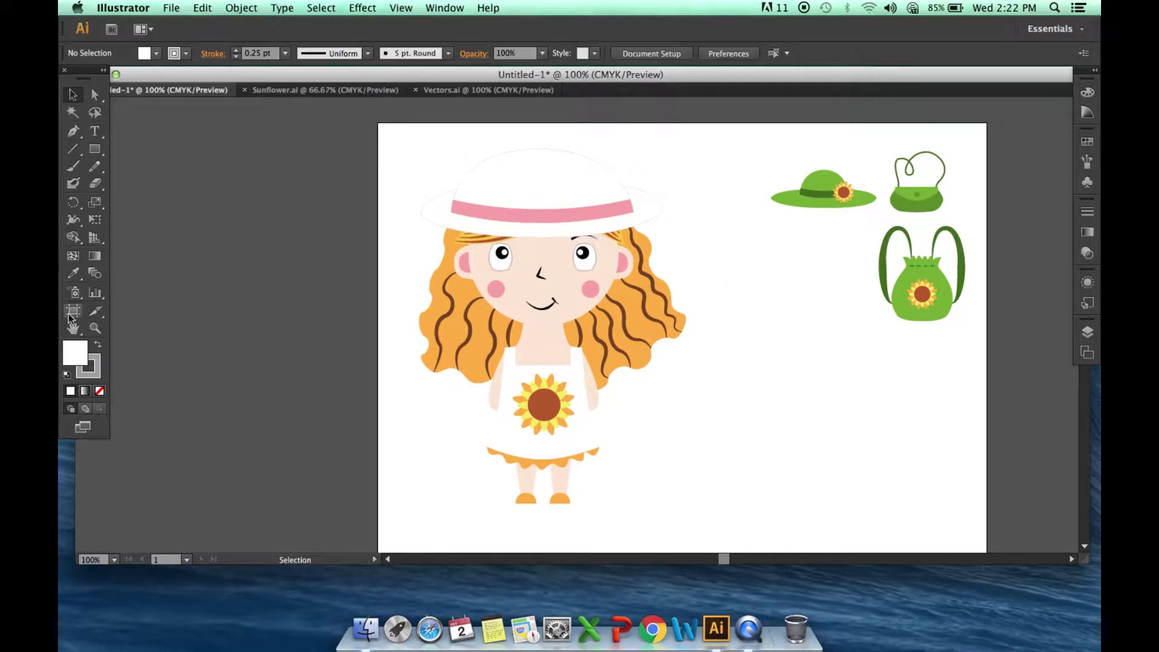